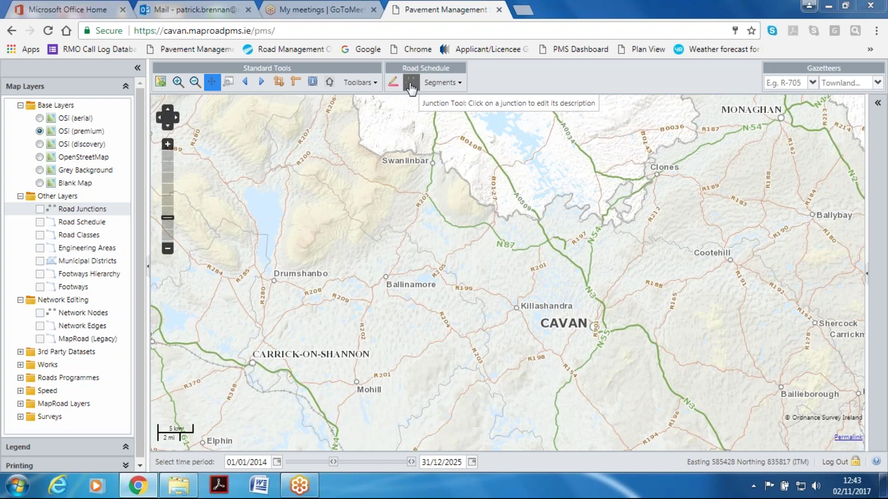
View the Segments options, and display the Road Schedule layer to review its road network and legend before hiding it again
{"action": "left_click", "coordinate": [436, 86]}
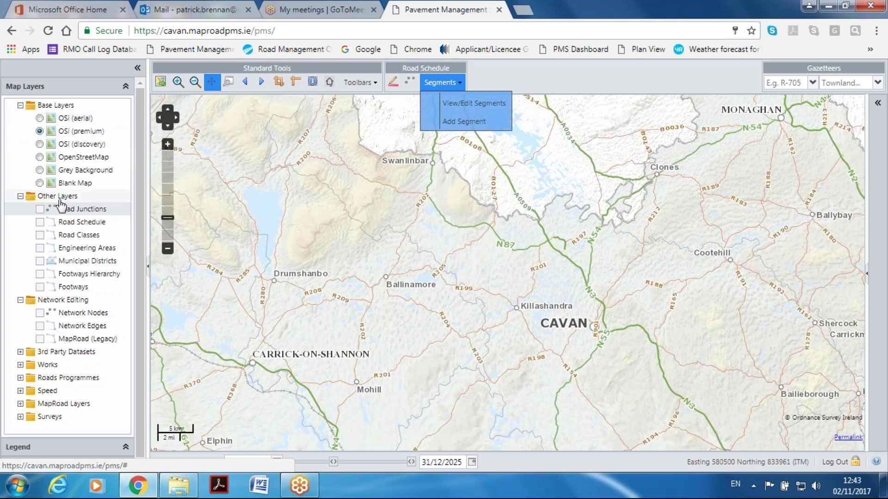
{"action": "left_click", "coordinate": [40, 223]}
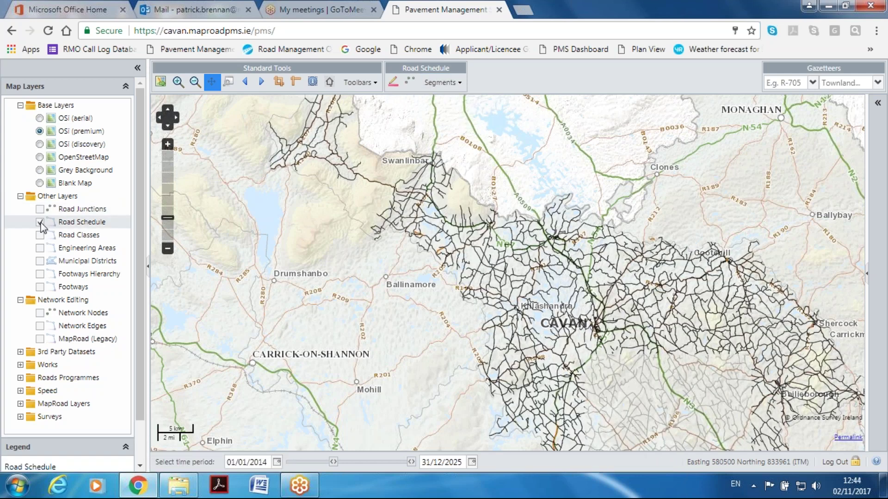
{"action": "left_click_drag", "start_coordinate": [141, 237], "coordinate": [136, 288]}
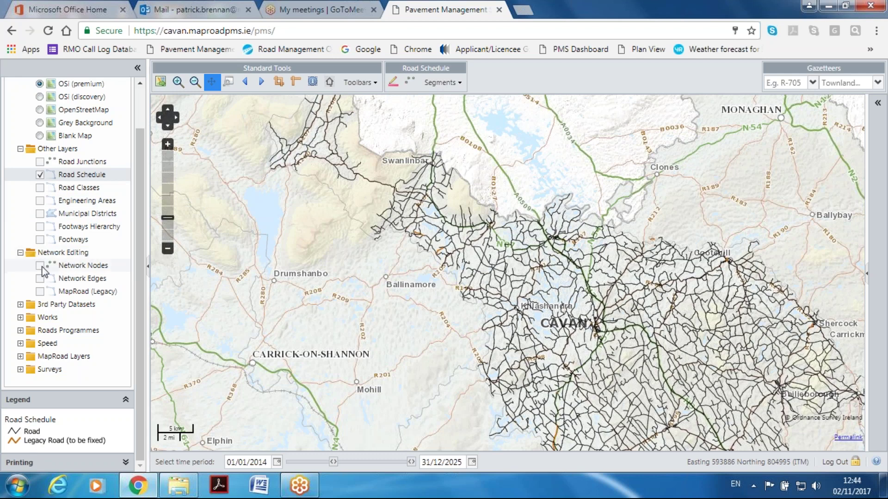
{"action": "left_click", "coordinate": [40, 176]}
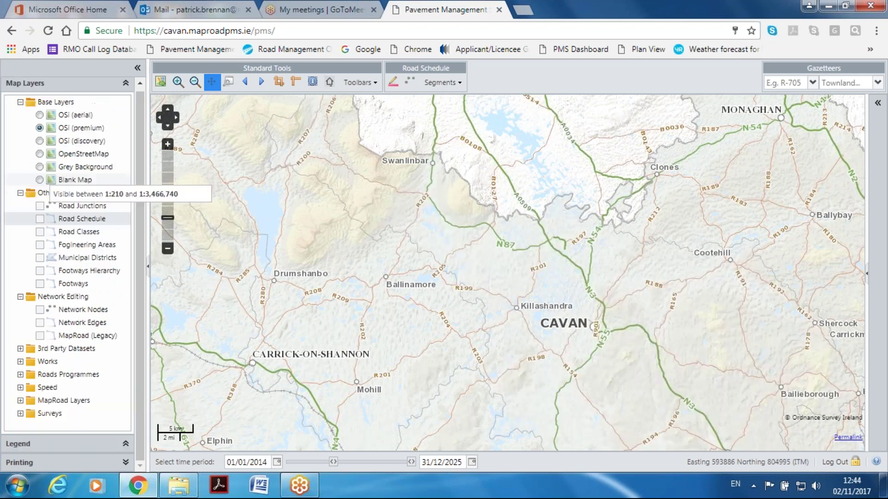
Display the Network Edges layer, examine its lines closely around Ballyconnell and Ardlougher, and hide the layer again
{"action": "left_click", "coordinate": [41, 323]}
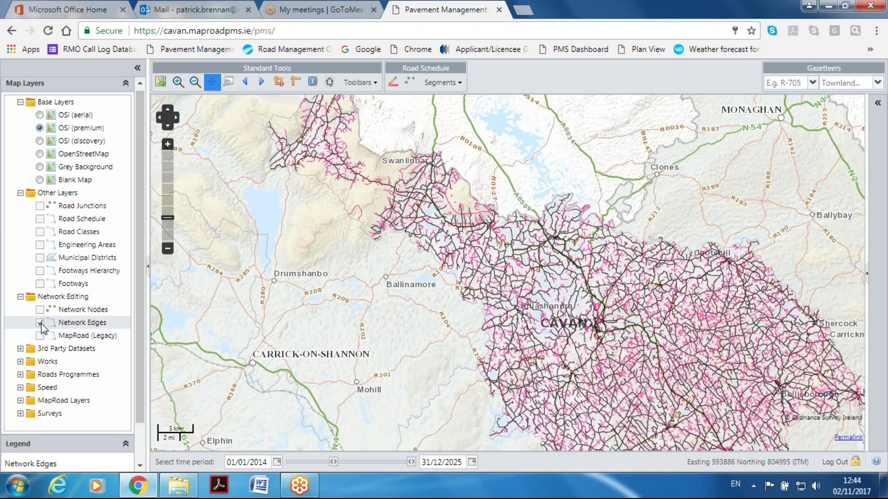
{"action": "left_click_drag", "start_coordinate": [448, 323], "coordinate": [408, 336]}
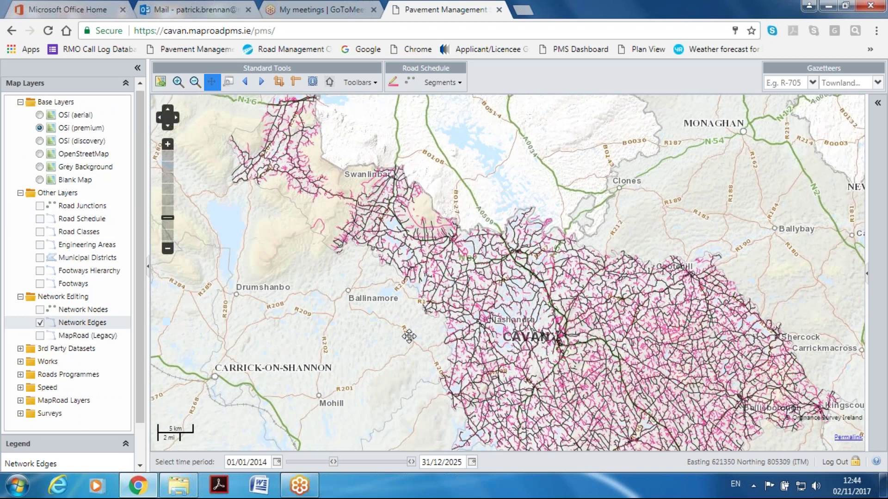
{"action": "scroll", "coordinate": [404, 313], "scroll_direction": "up", "scroll_amount": 3}
{"action": "left_click_drag", "start_coordinate": [398, 292], "coordinate": [333, 370]}
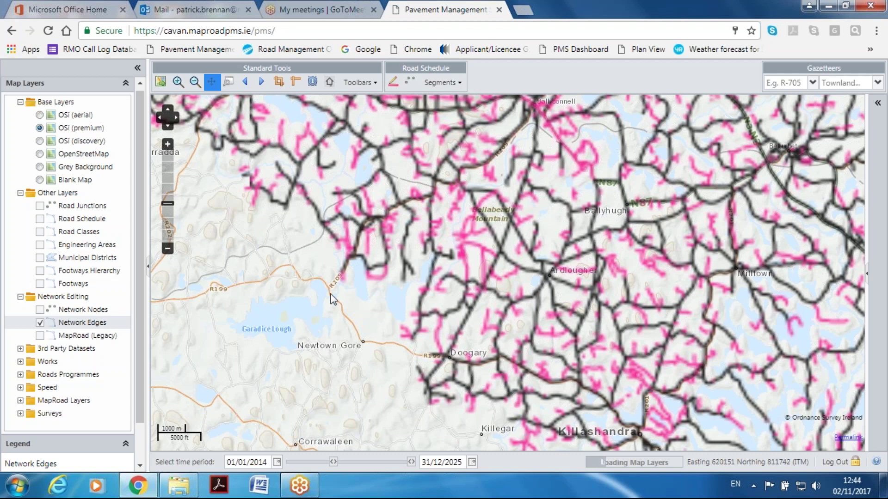
{"action": "left_click_drag", "start_coordinate": [331, 297], "coordinate": [322, 399]}
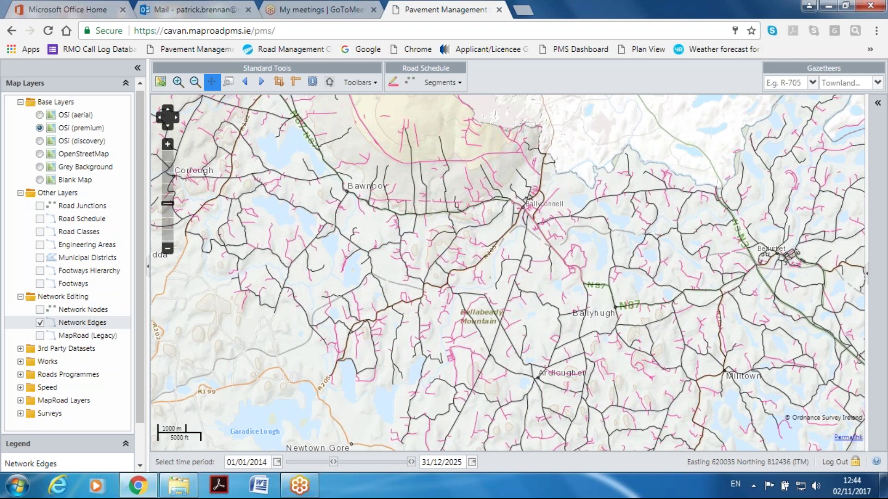
{"action": "left_click", "coordinate": [40, 323]}
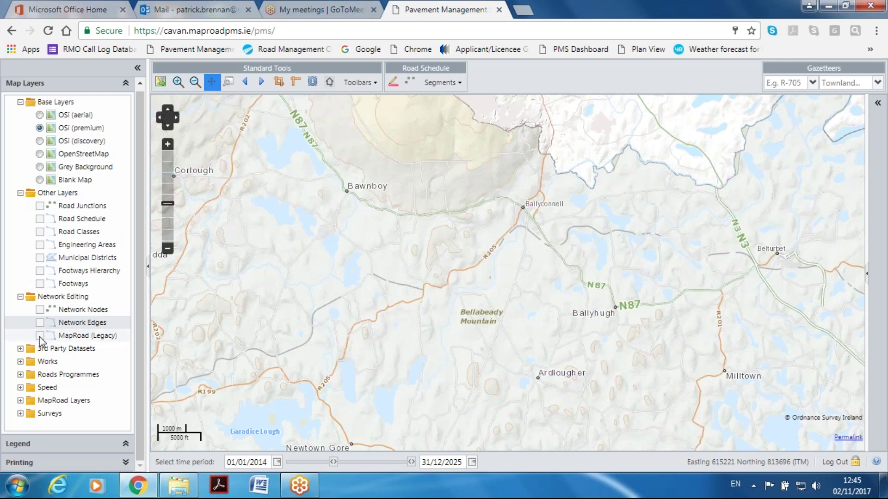
Display the MapRoad (Legacy) layer, examine its coverage across County Cavan, and hide the layer again
{"action": "left_click", "coordinate": [39, 336]}
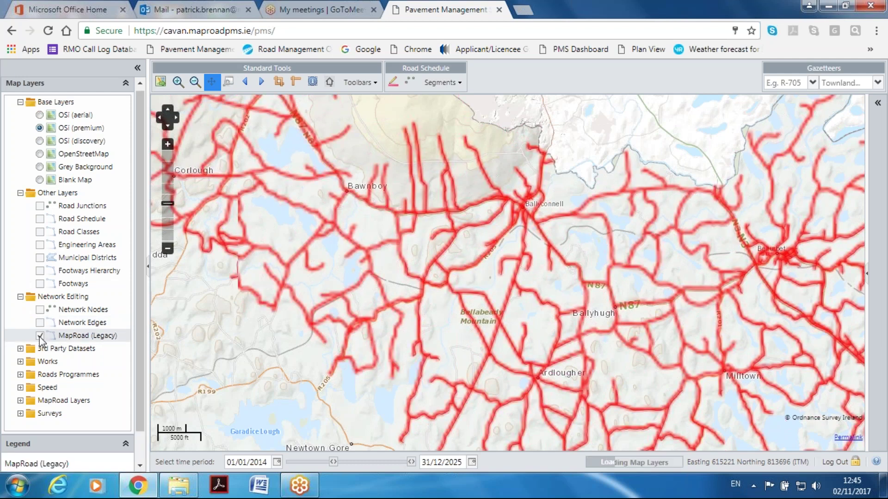
{"action": "scroll", "coordinate": [518, 270], "scroll_direction": "down", "scroll_amount": 1}
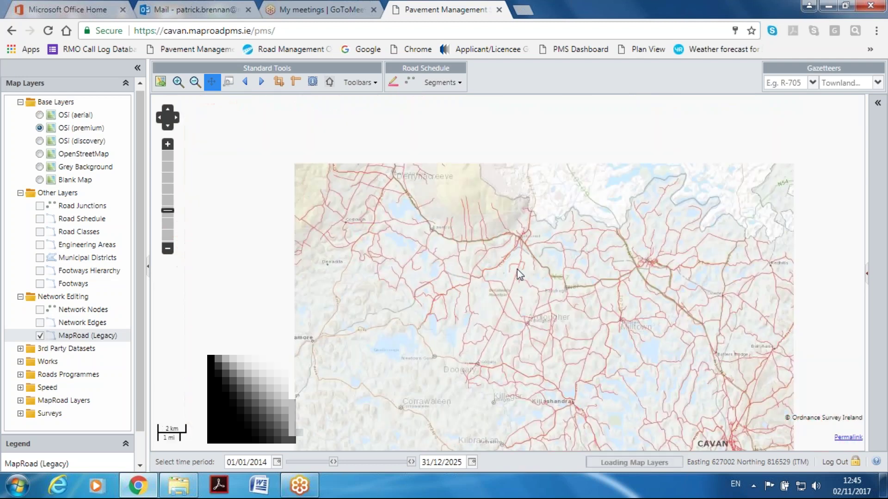
{"action": "left_click_drag", "start_coordinate": [517, 270], "coordinate": [421, 252]}
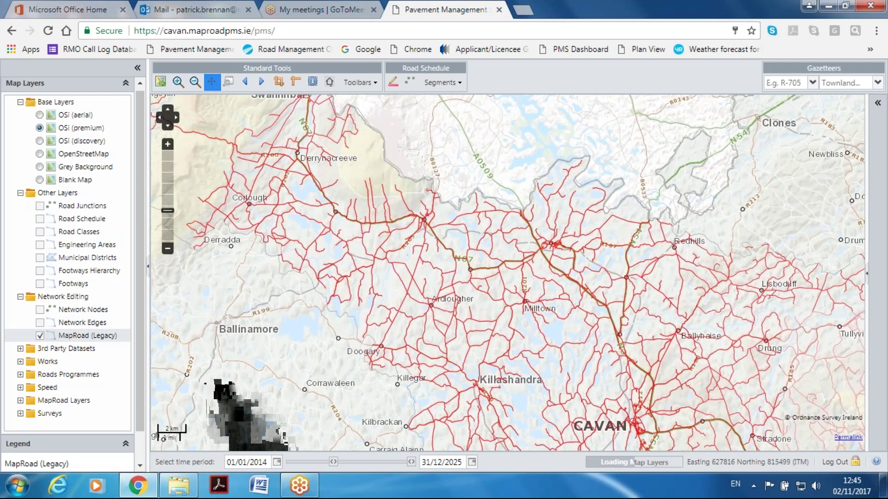
{"action": "scroll", "coordinate": [492, 277], "scroll_direction": "down", "scroll_amount": 1}
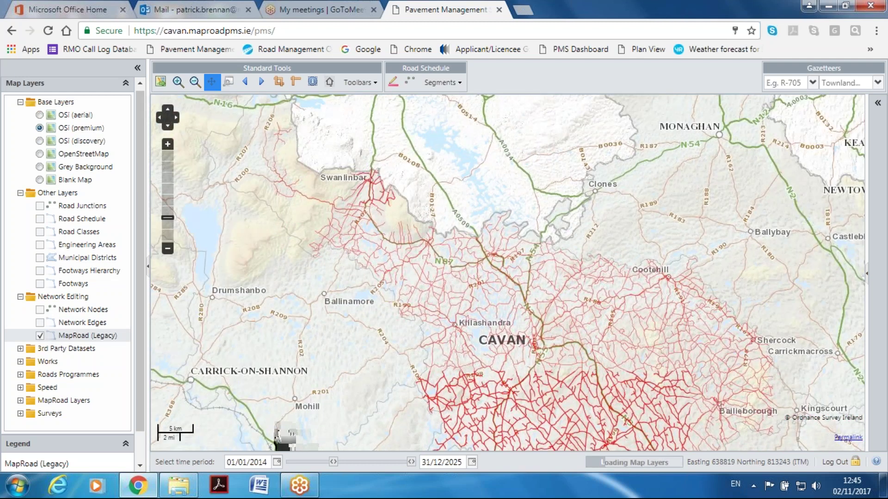
{"action": "left_click_drag", "start_coordinate": [493, 277], "coordinate": [458, 262]}
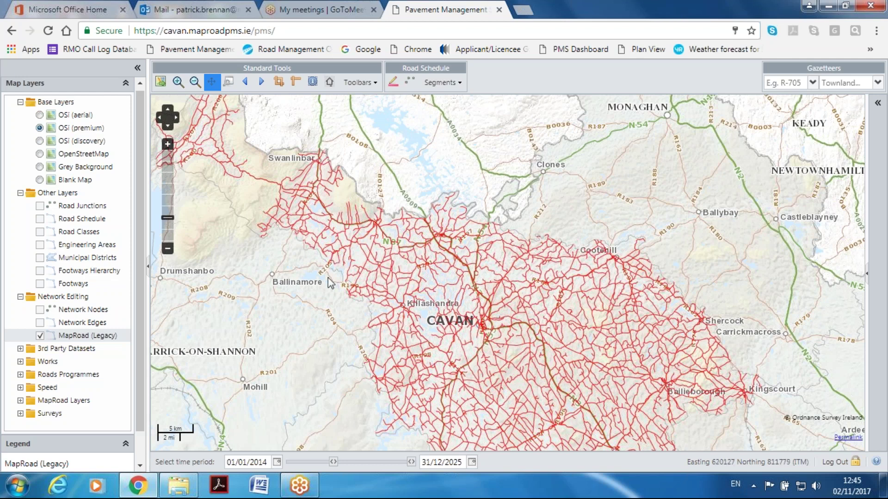
{"action": "left_click", "coordinate": [41, 335]}
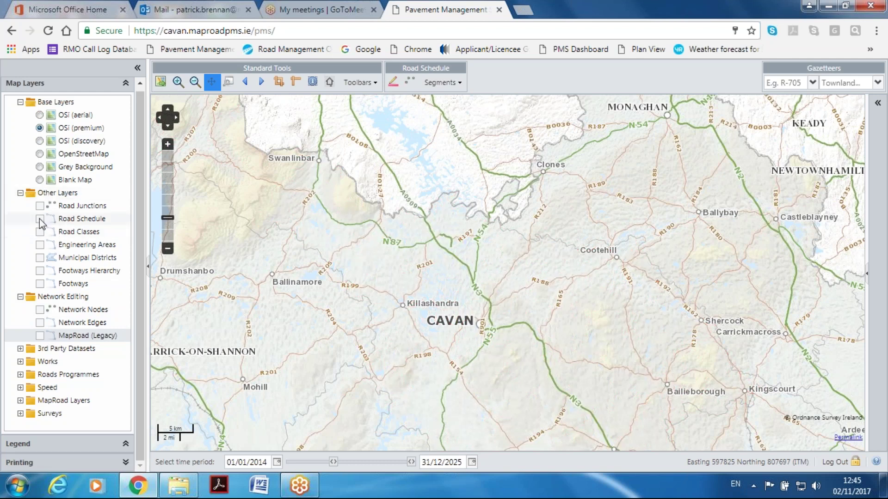
Show the Road Junctions and Road Schedule layers together on the map around Bawnboy and Ballyconnell
{"action": "left_click", "coordinate": [40, 206]}
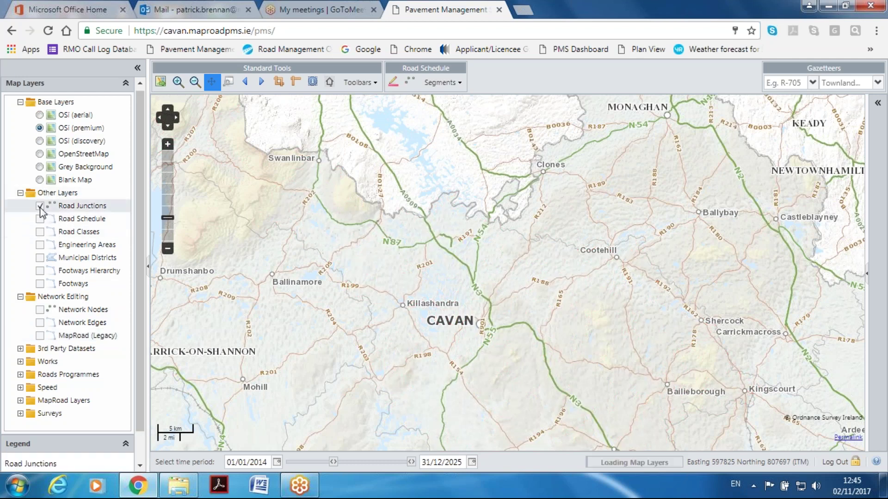
{"action": "left_click", "coordinate": [40, 218]}
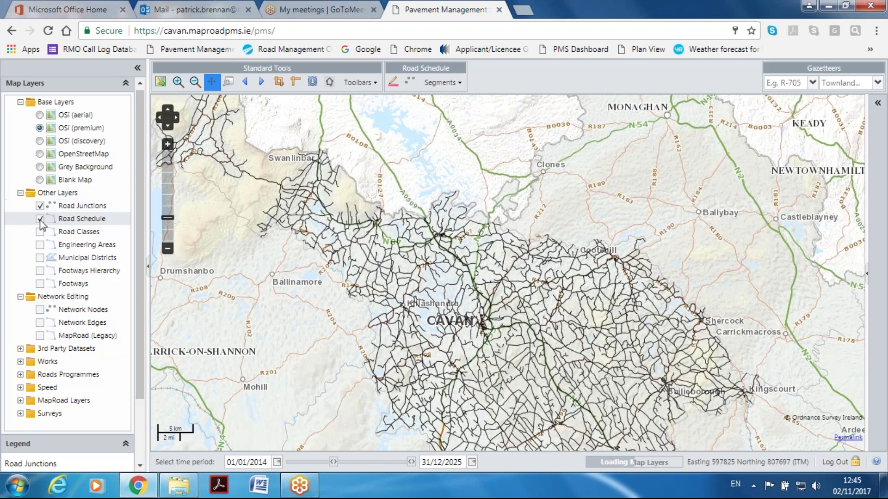
{"action": "scroll", "coordinate": [355, 212], "scroll_direction": "up", "scroll_amount": 1}
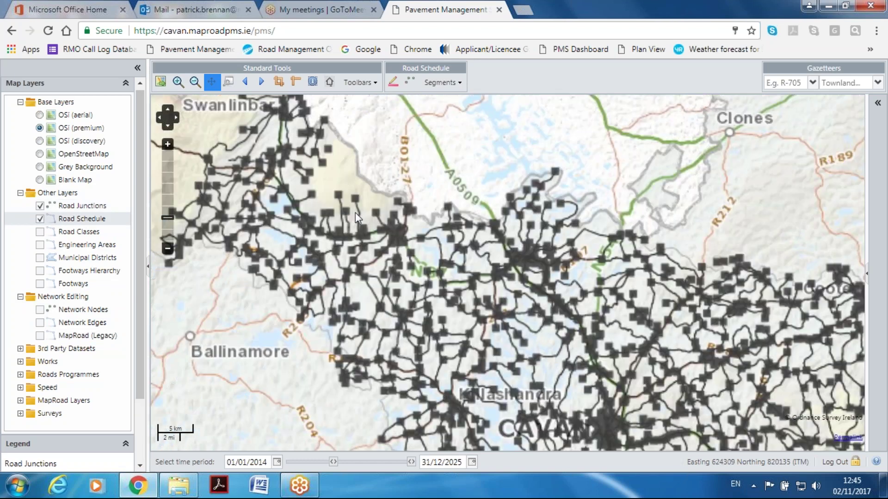
{"action": "scroll", "coordinate": [348, 199], "scroll_direction": "up", "scroll_amount": 1}
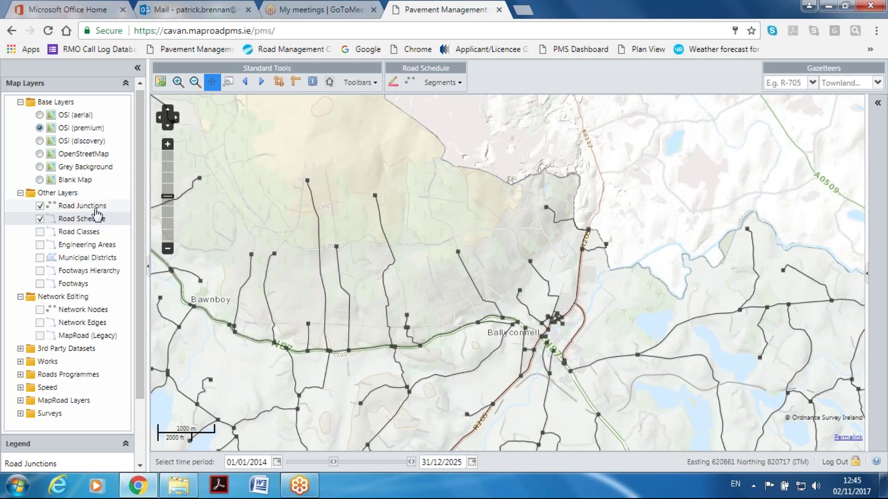
Turn on the labels of the Road Junctions layer to read the junction descriptions, and turn them off again
{"action": "right_click", "coordinate": [95, 207]}
{"action": "left_click", "coordinate": [103, 236]}
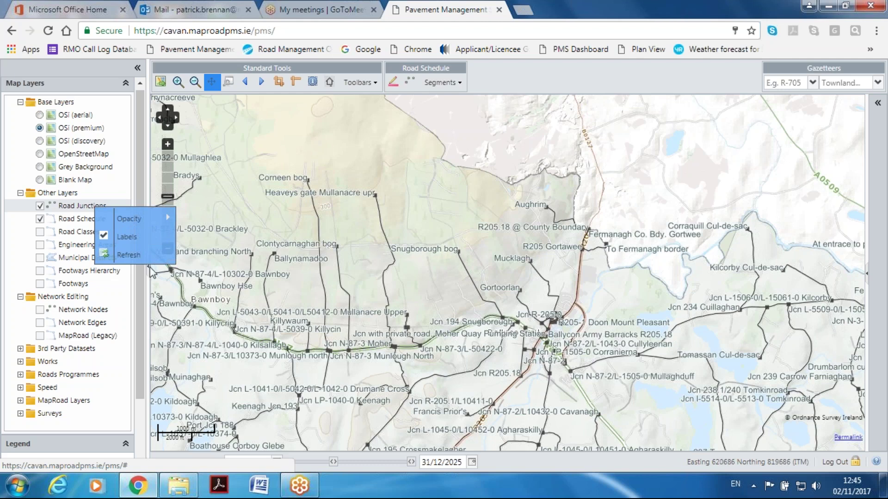
{"action": "left_click", "coordinate": [105, 237]}
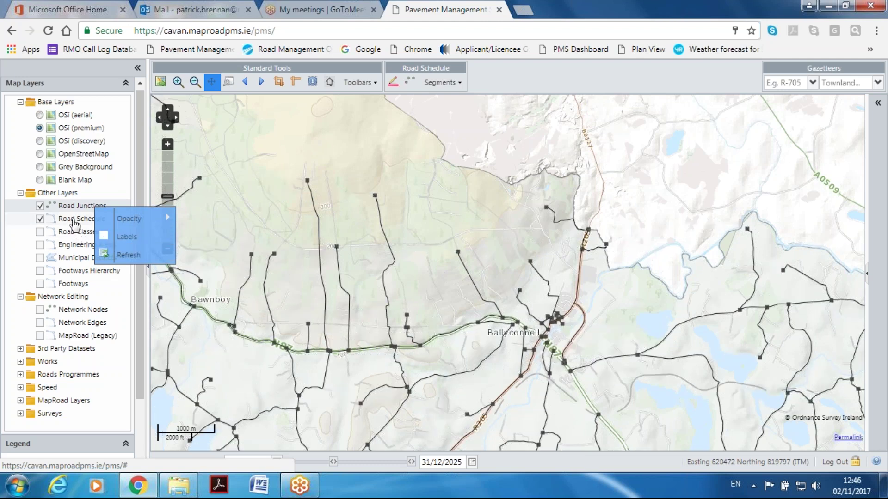
Turn on the labels of the Road Schedule layer to read the road numbers, and turn them off again
{"action": "right_click", "coordinate": [73, 220]}
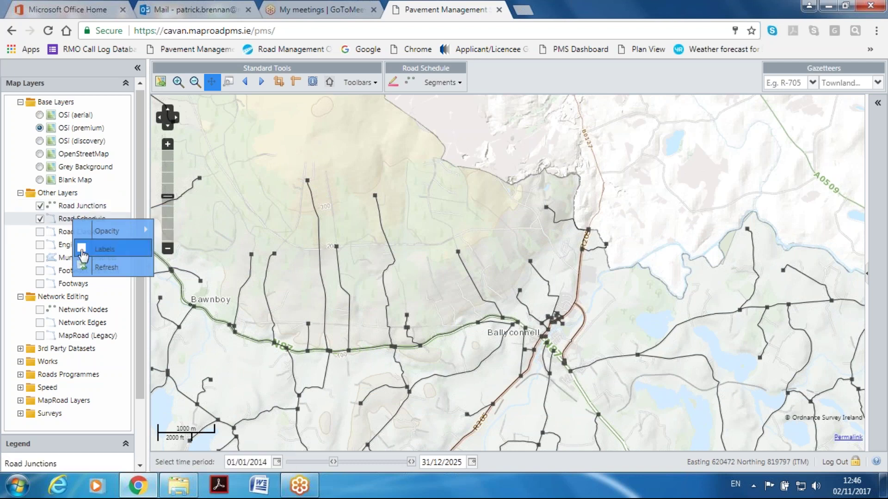
{"action": "left_click", "coordinate": [82, 251]}
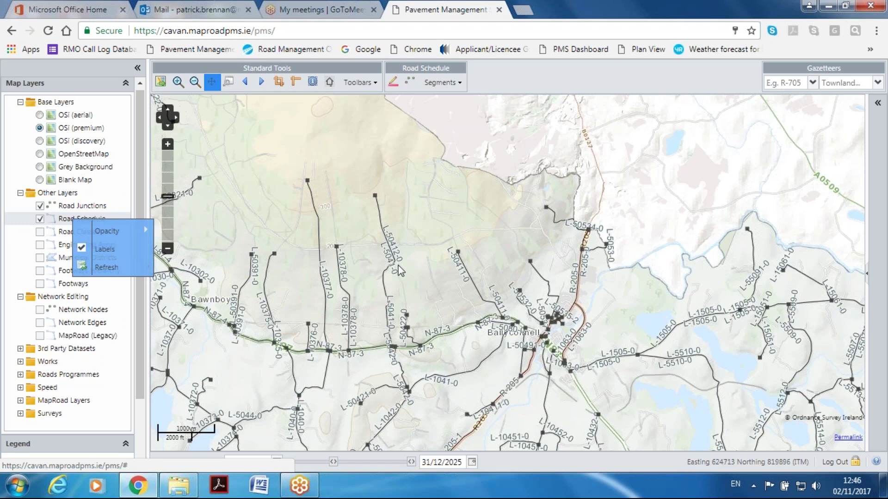
{"action": "left_click", "coordinate": [82, 249]}
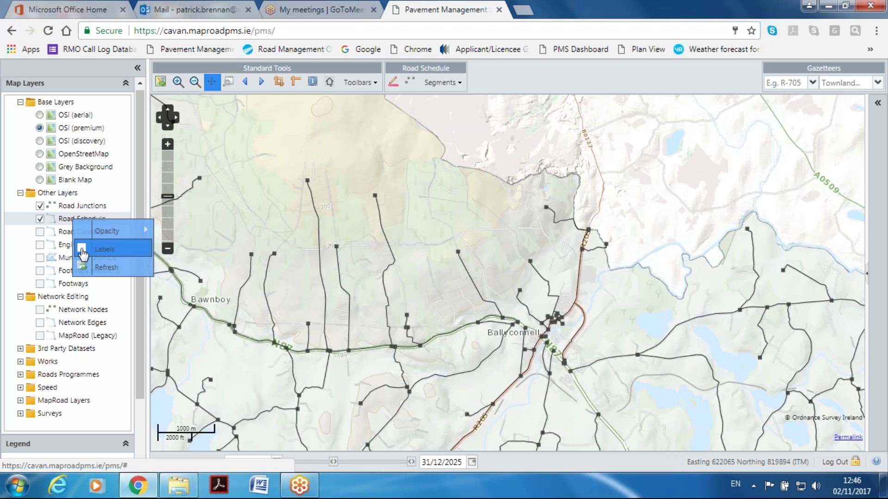
Show the MapRoad (Legacy) layer in place of Road Schedule and Road Junctions, and turn on its labels
{"action": "left_click", "coordinate": [40, 335]}
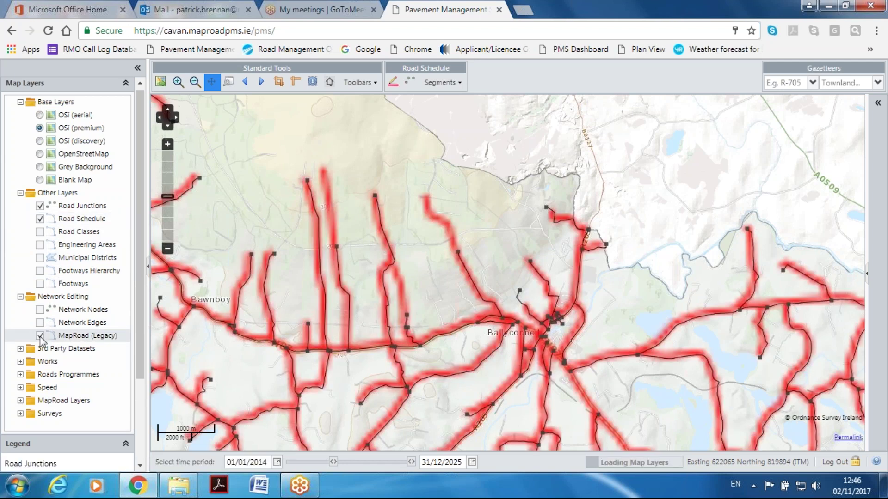
{"action": "left_click", "coordinate": [41, 219]}
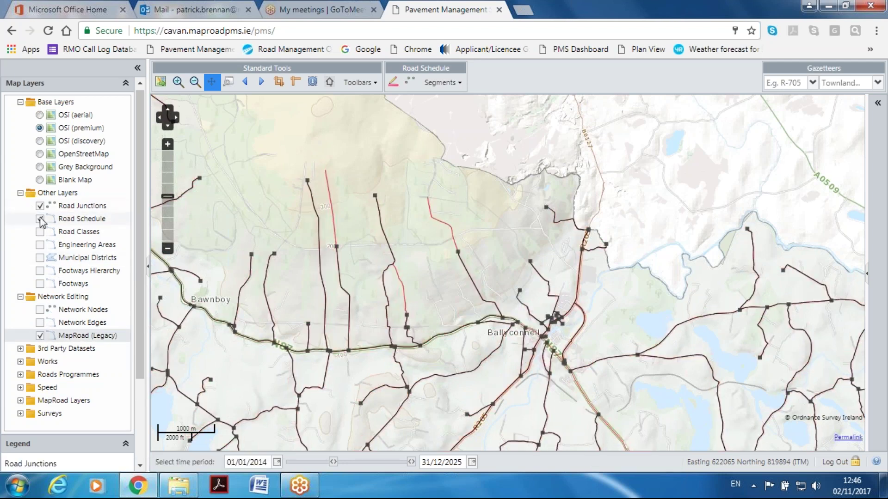
{"action": "left_click", "coordinate": [40, 206]}
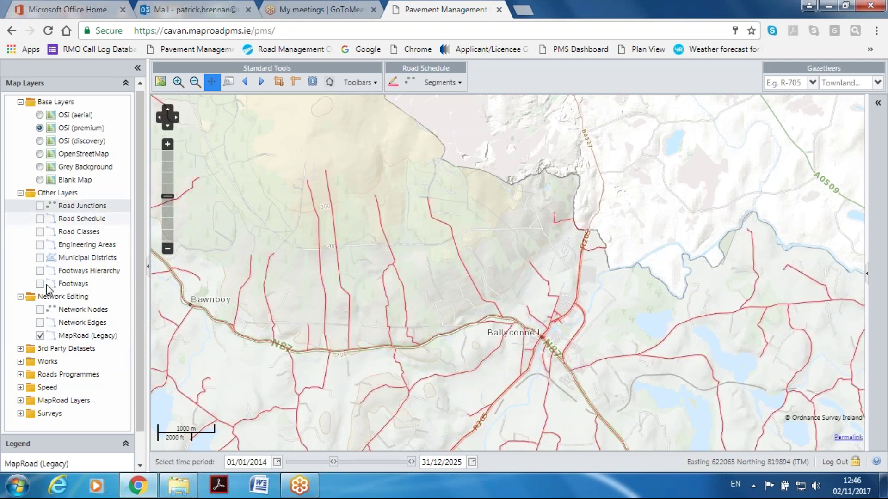
{"action": "right_click", "coordinate": [67, 339]}
{"action": "left_click", "coordinate": [74, 368]}
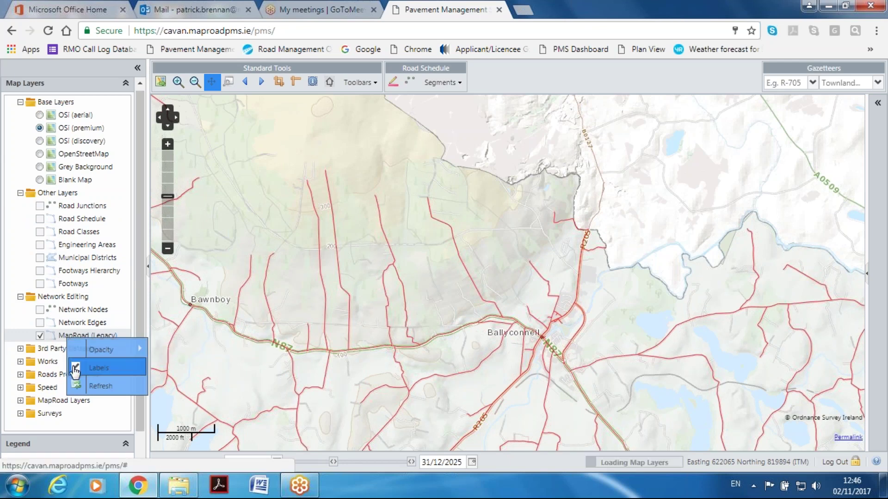